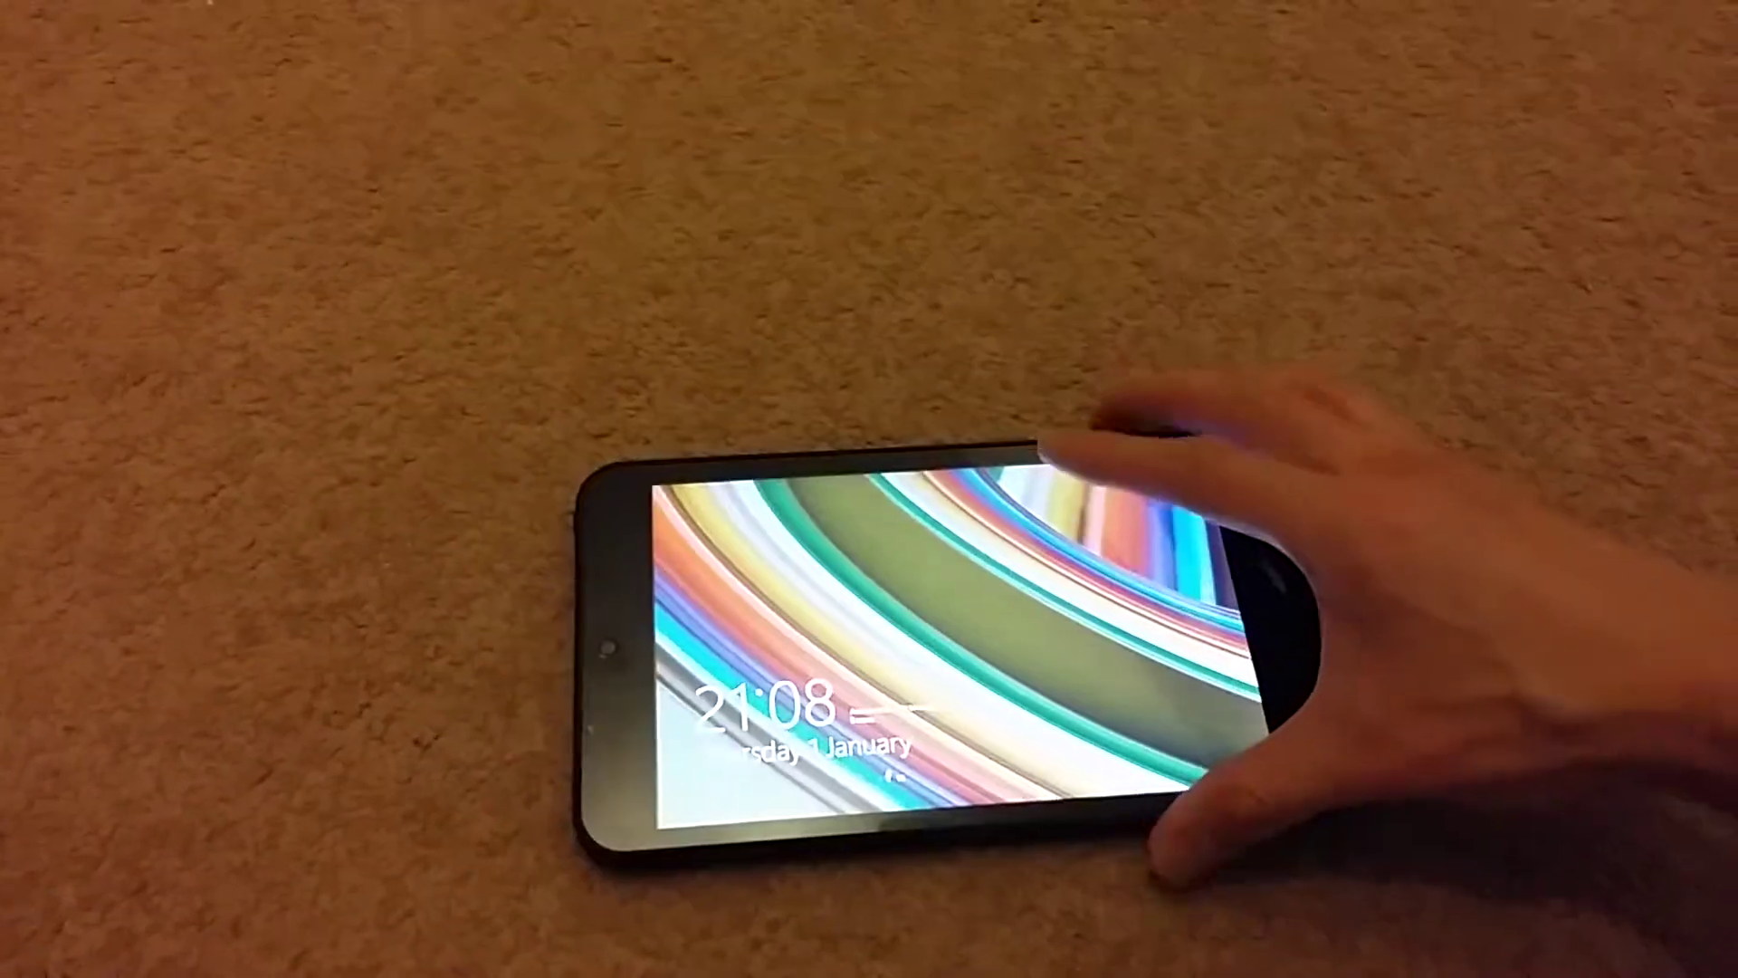
- Unlock the tablet, glance at the lock screen picture choices, then go to Start
{"action": "left_click_drag", "start_coordinate": [1125, 621], "coordinate": [1142, 367]}
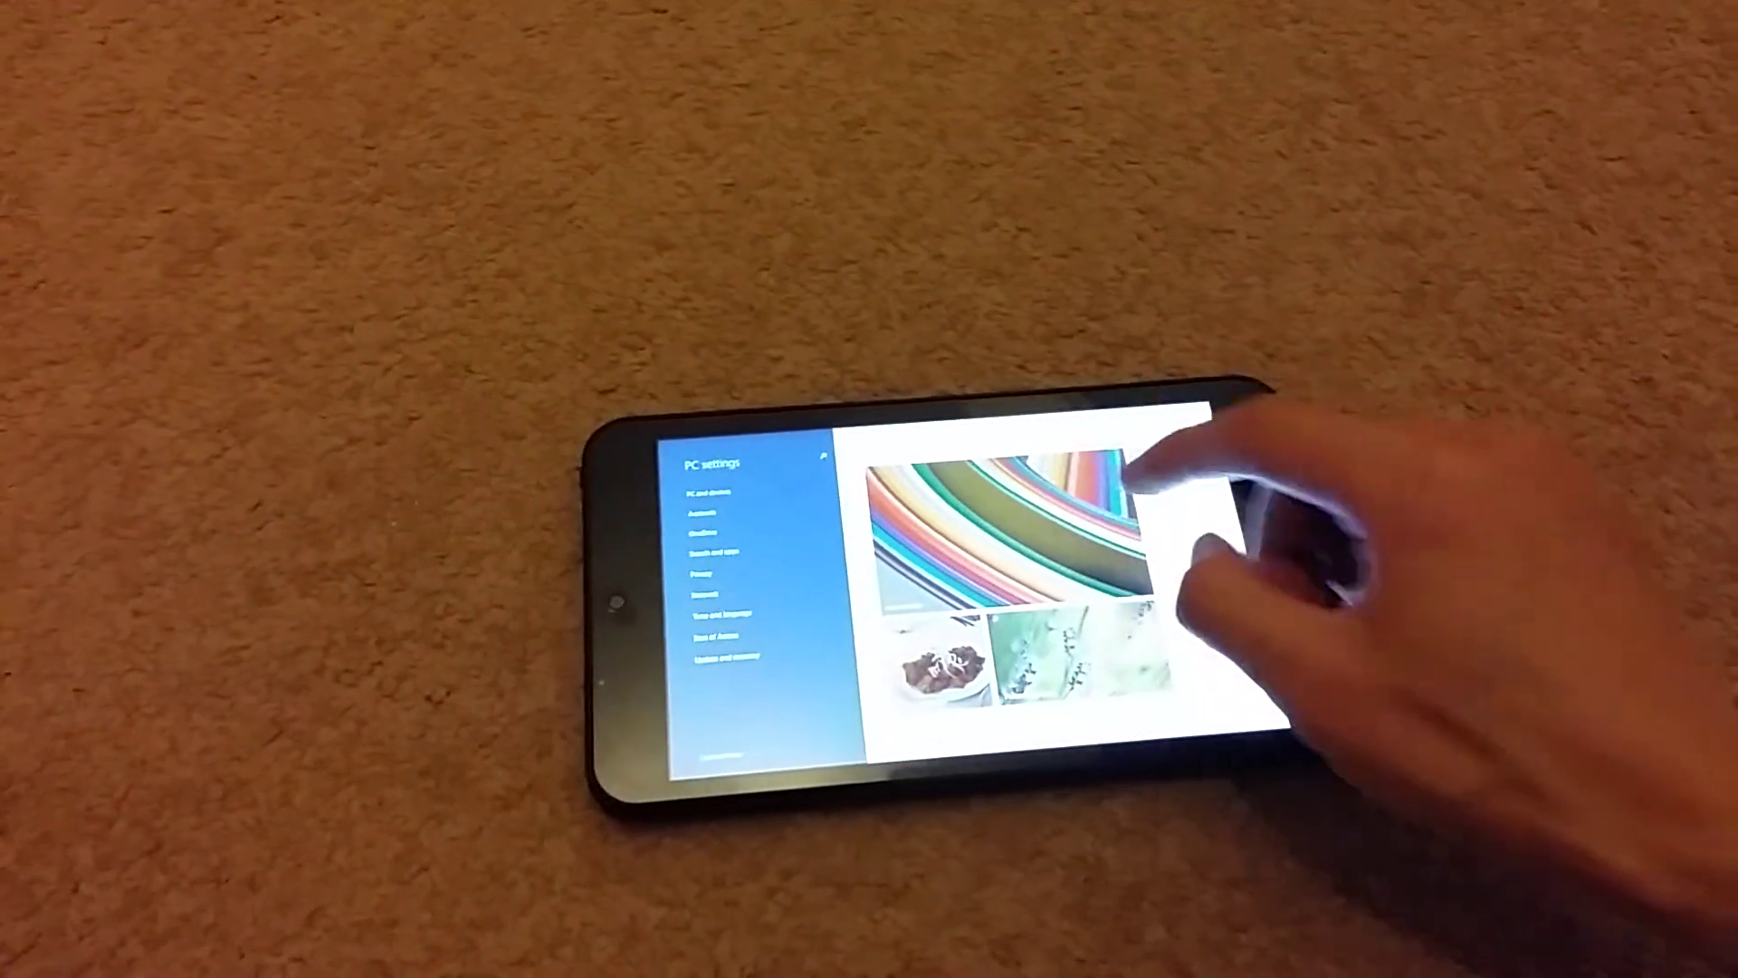
{"action": "left_click", "coordinate": [1086, 625]}
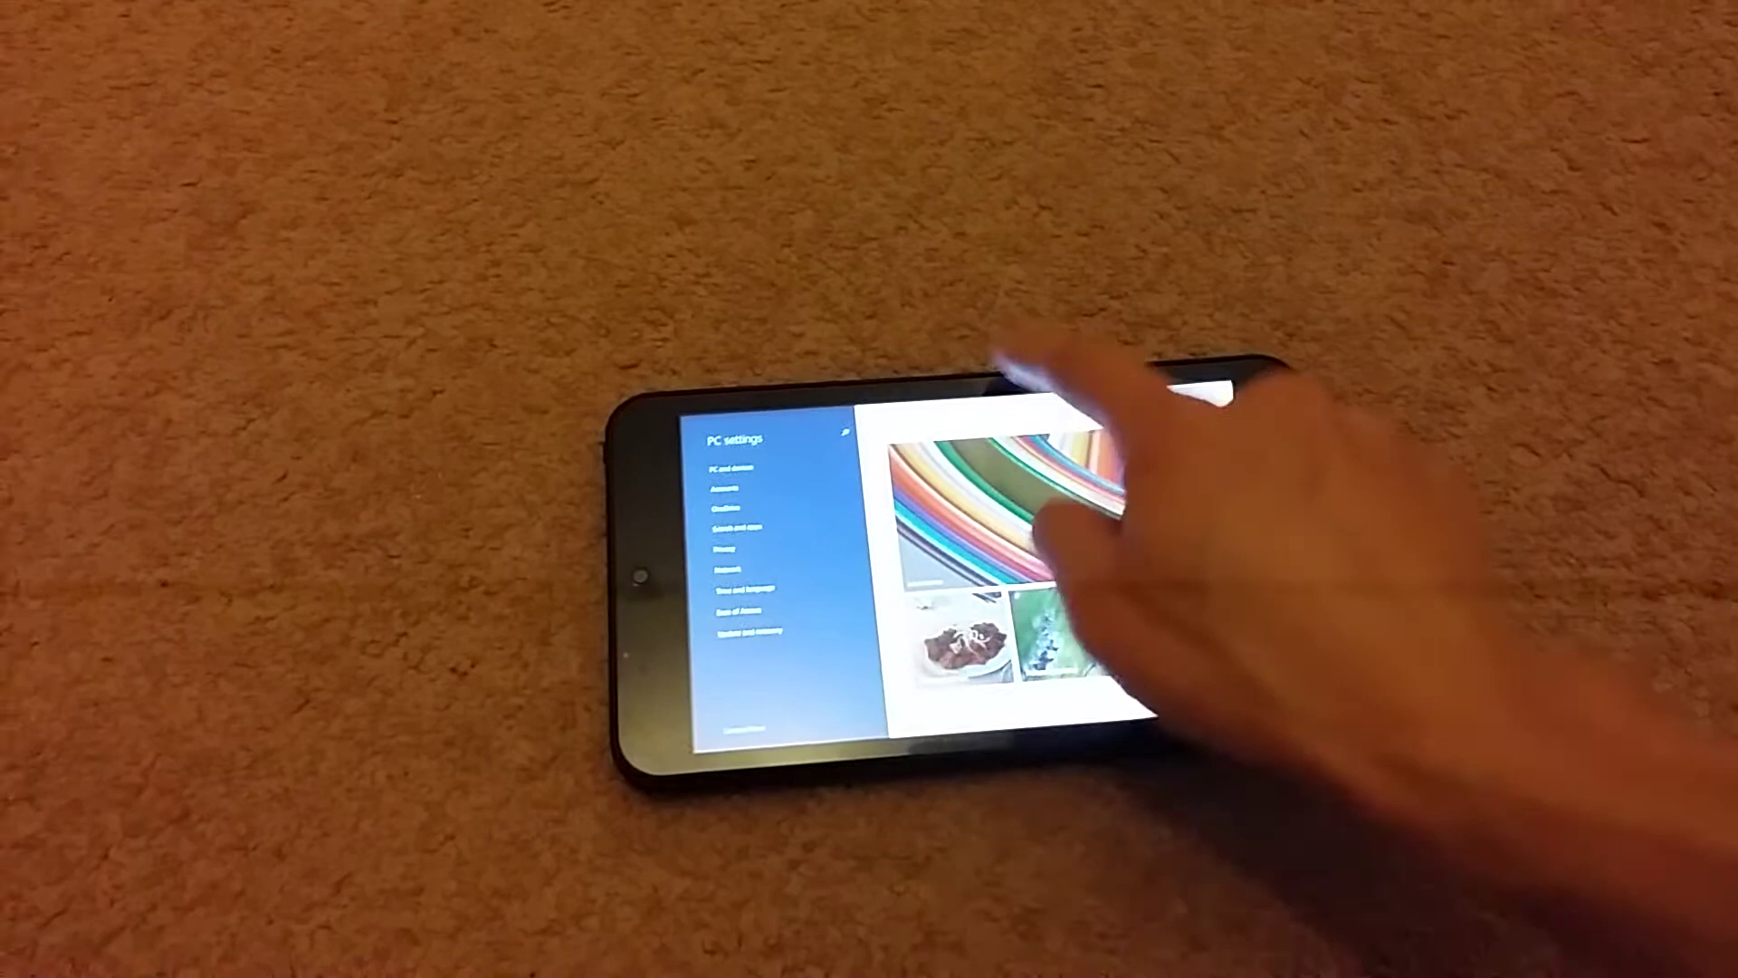
{"action": "key", "text": "super"}
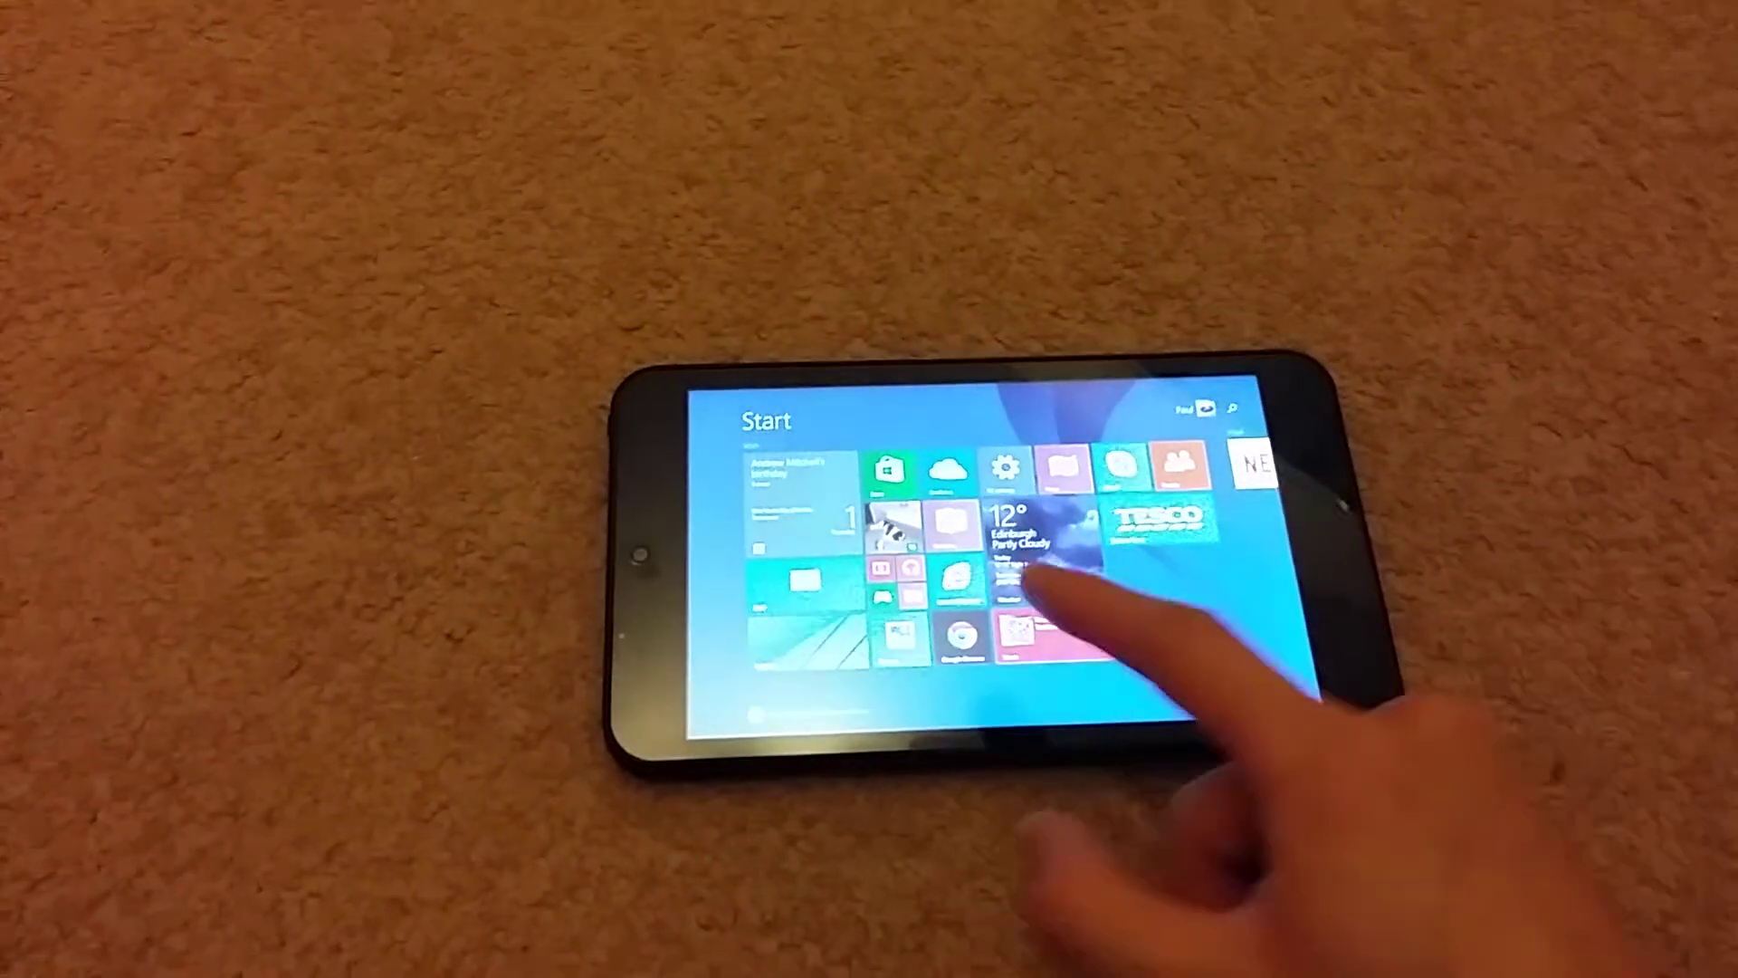
- Scroll across the Start tiles, open the Desktop tile and select a desktop icon
{"action": "left_click_drag", "start_coordinate": [1215, 577], "coordinate": [944, 605]}
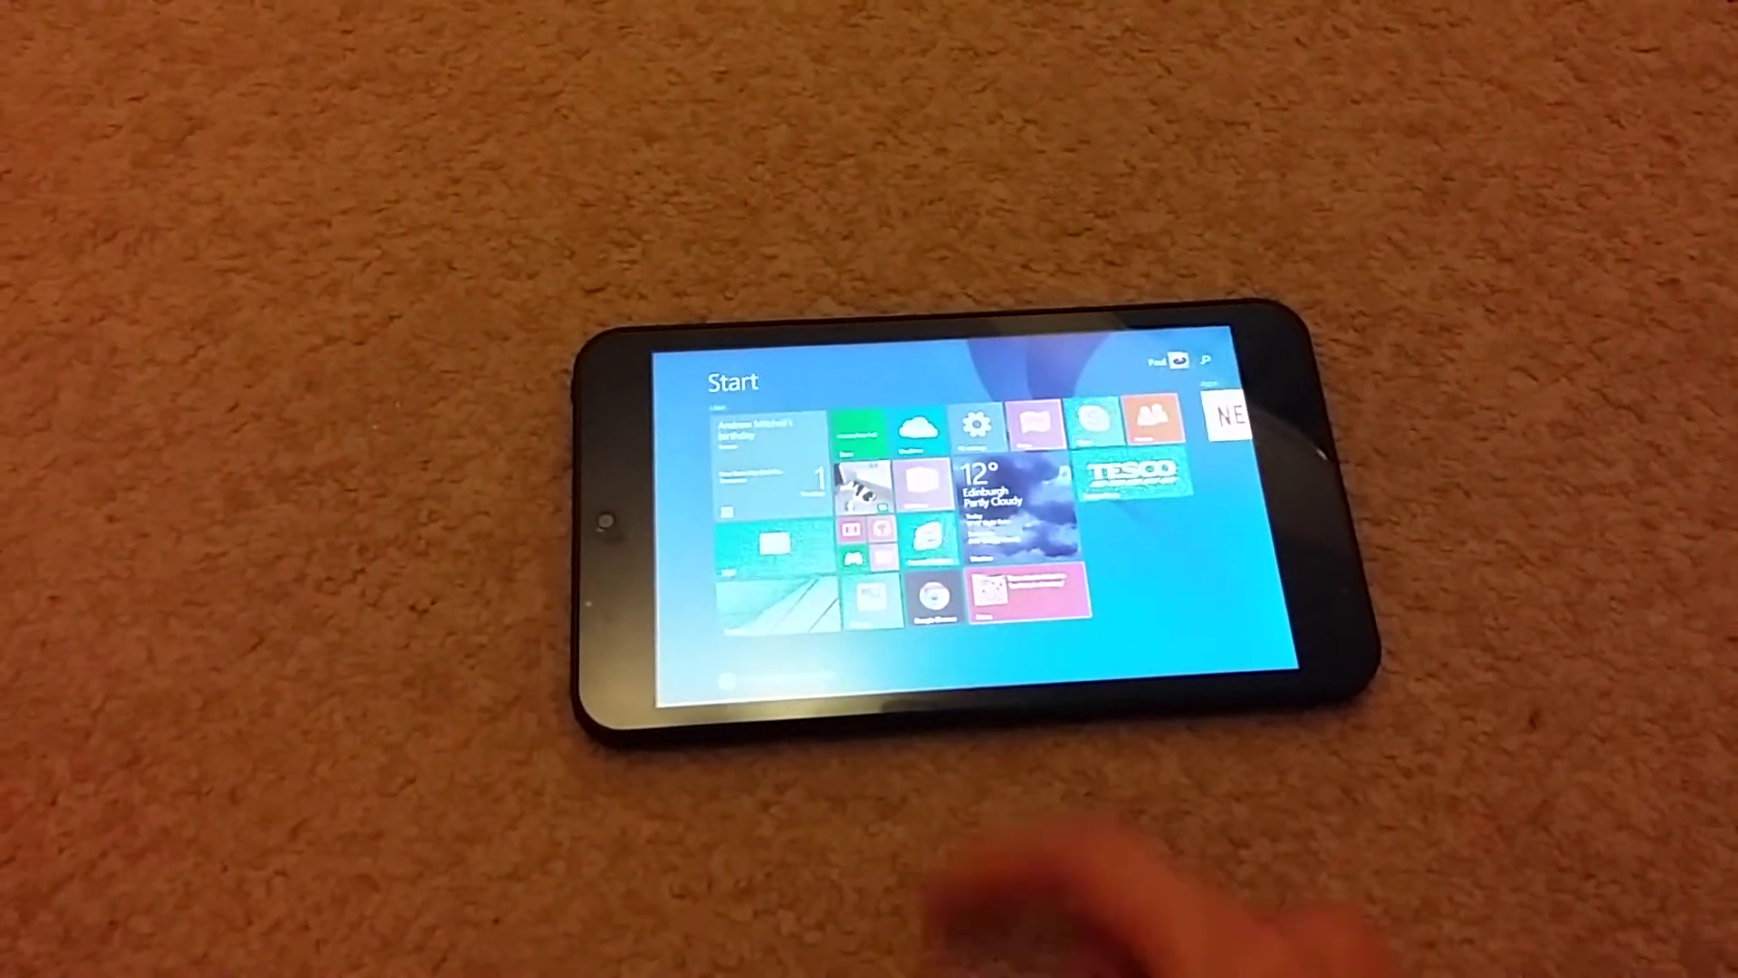
{"action": "left_click", "coordinate": [755, 679]}
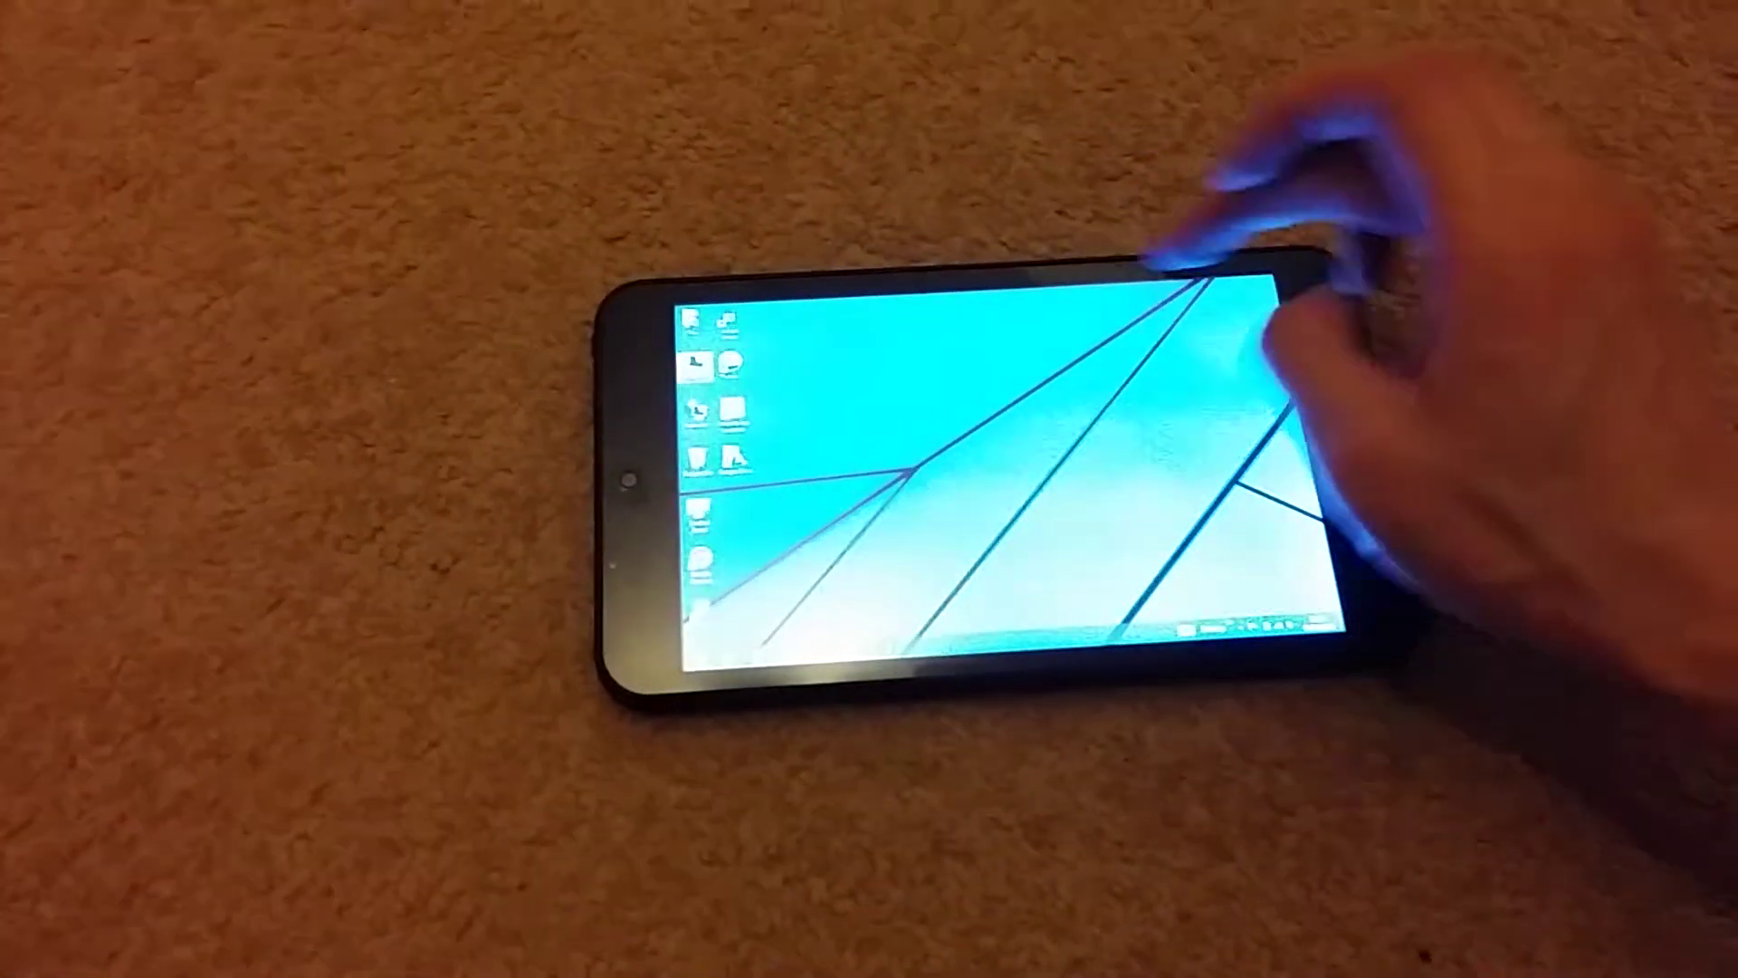
{"action": "left_click", "coordinate": [719, 358]}
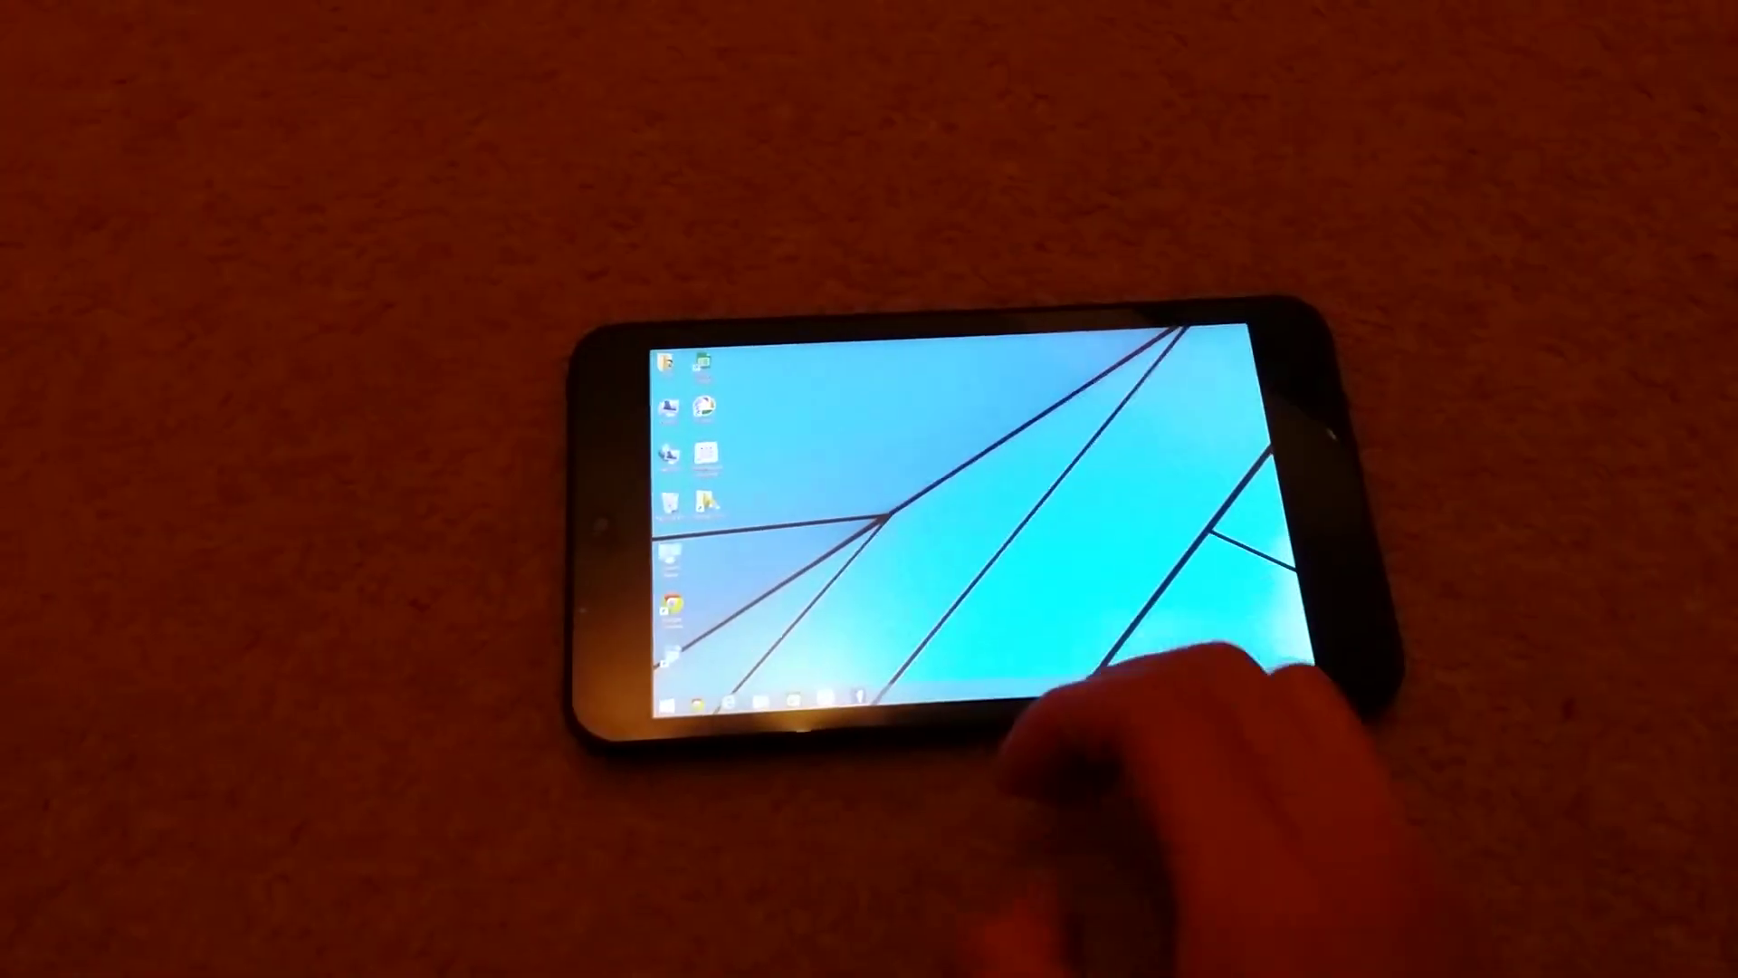
{"action": "left_click", "coordinate": [665, 696]}
{"action": "scroll", "coordinate": [951, 516], "scroll_direction": "right", "scroll_amount": 5}
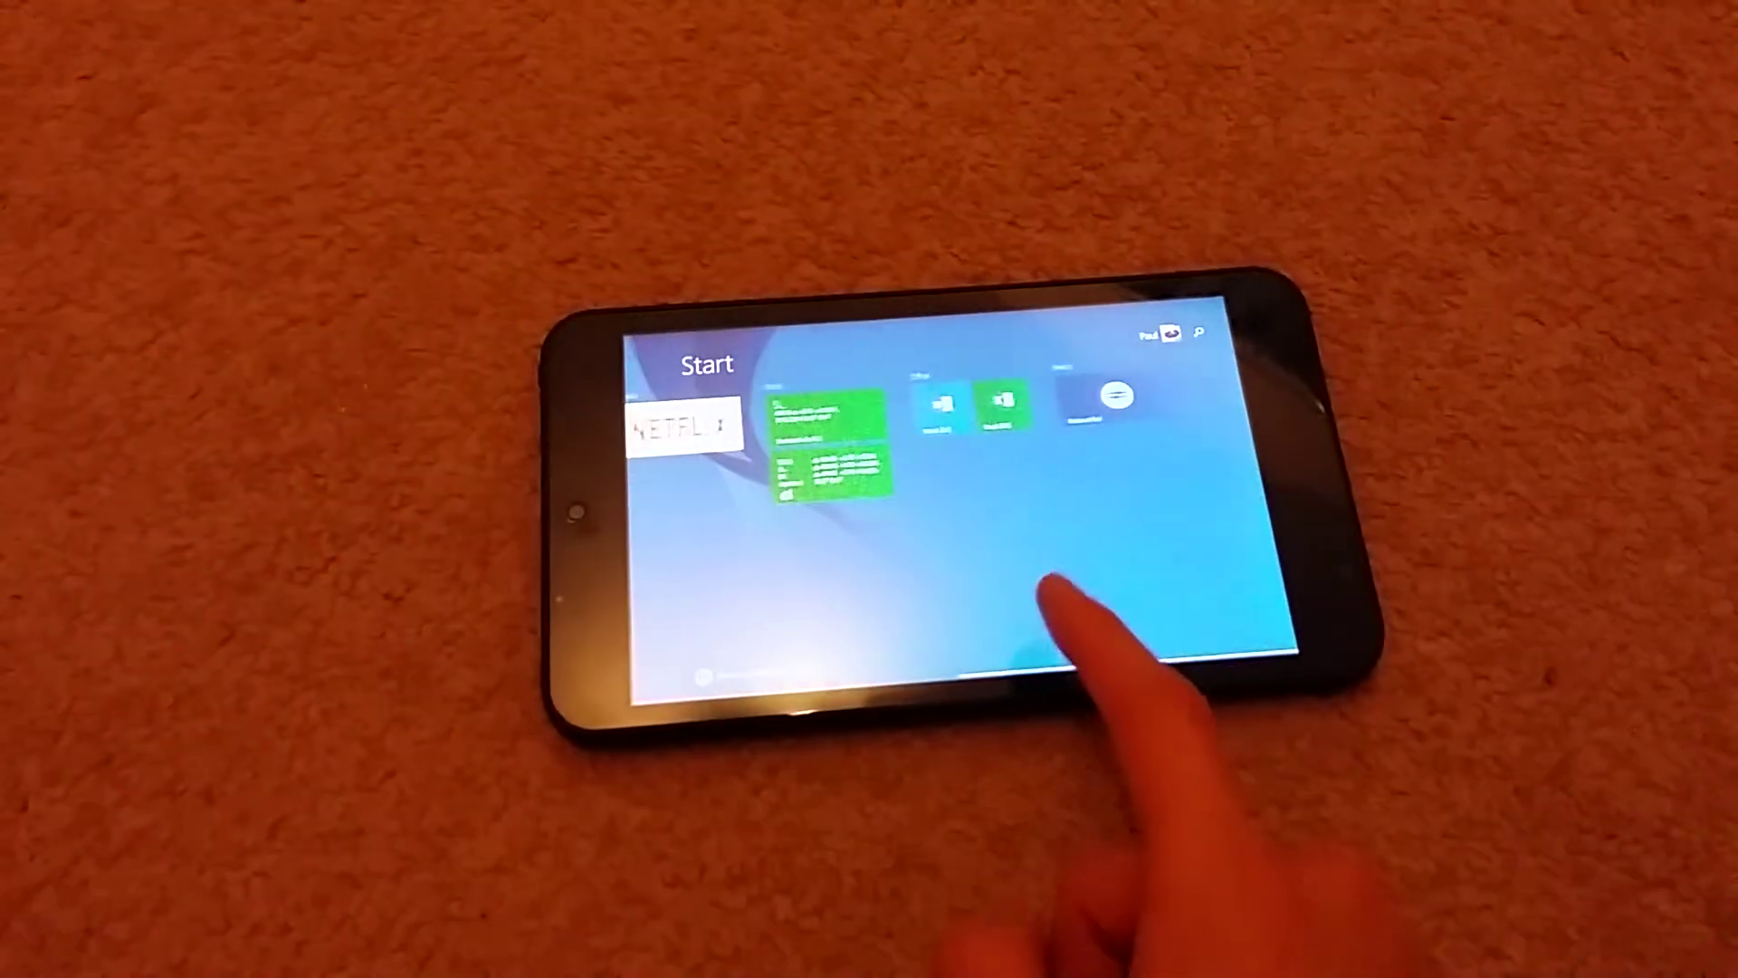
{"action": "left_click", "coordinate": [1039, 398]}
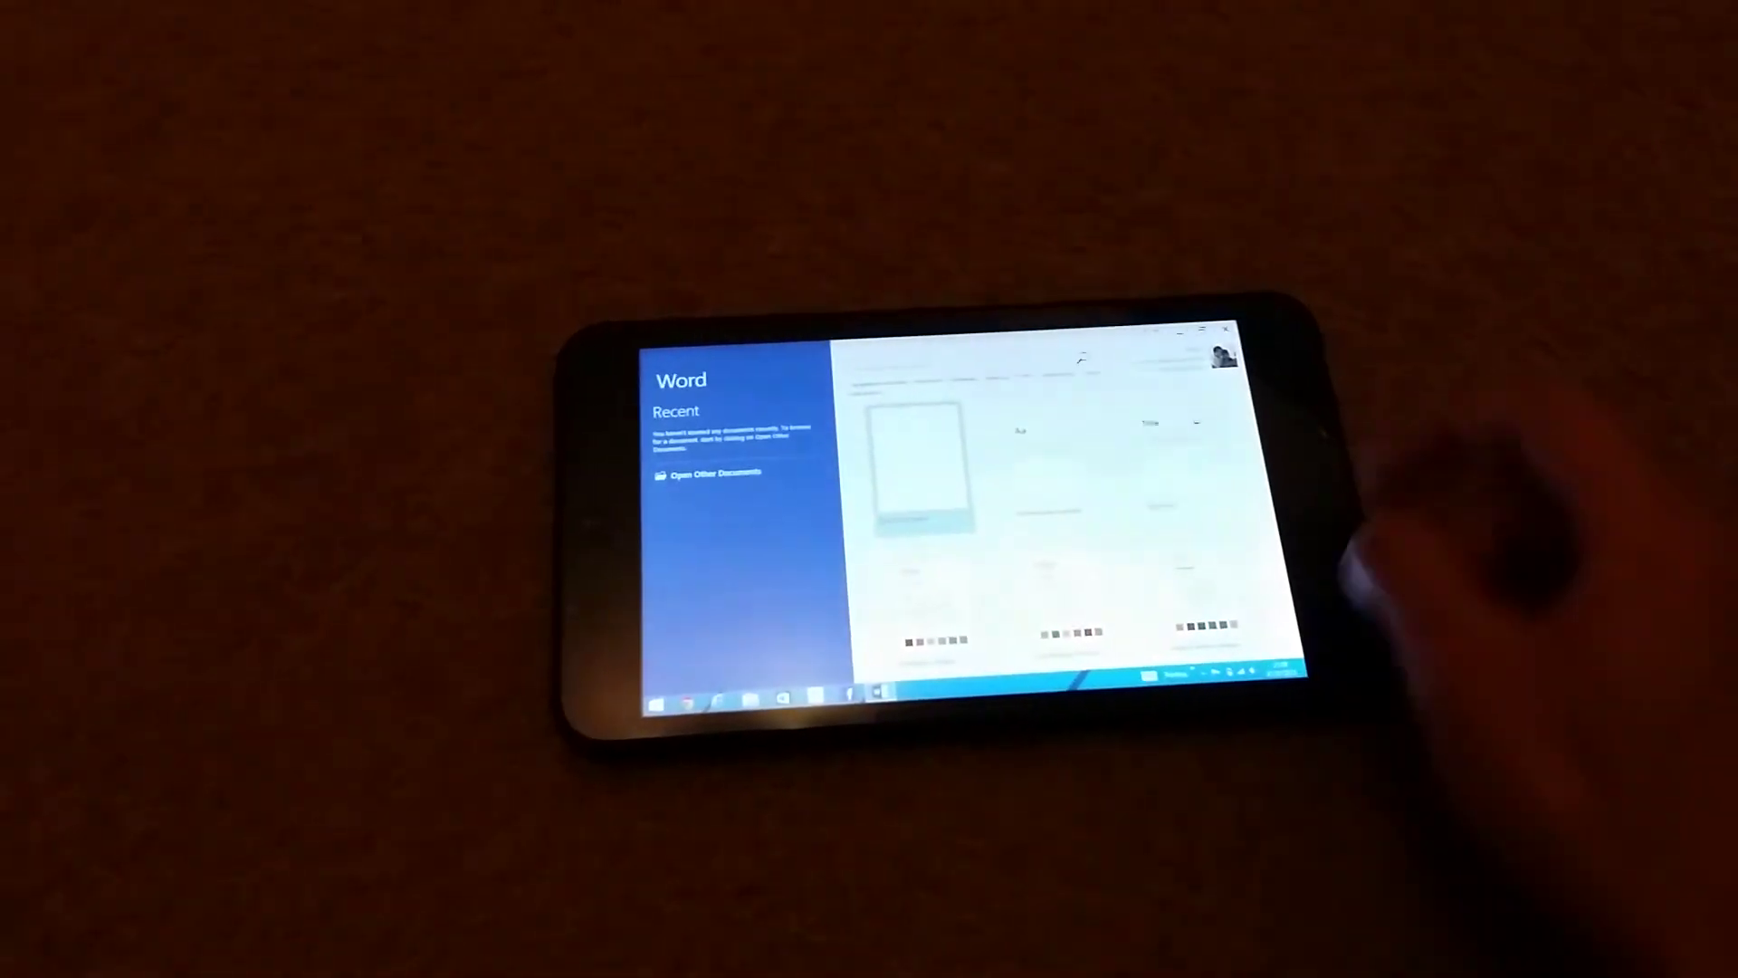
{"action": "left_click", "coordinate": [1210, 323]}
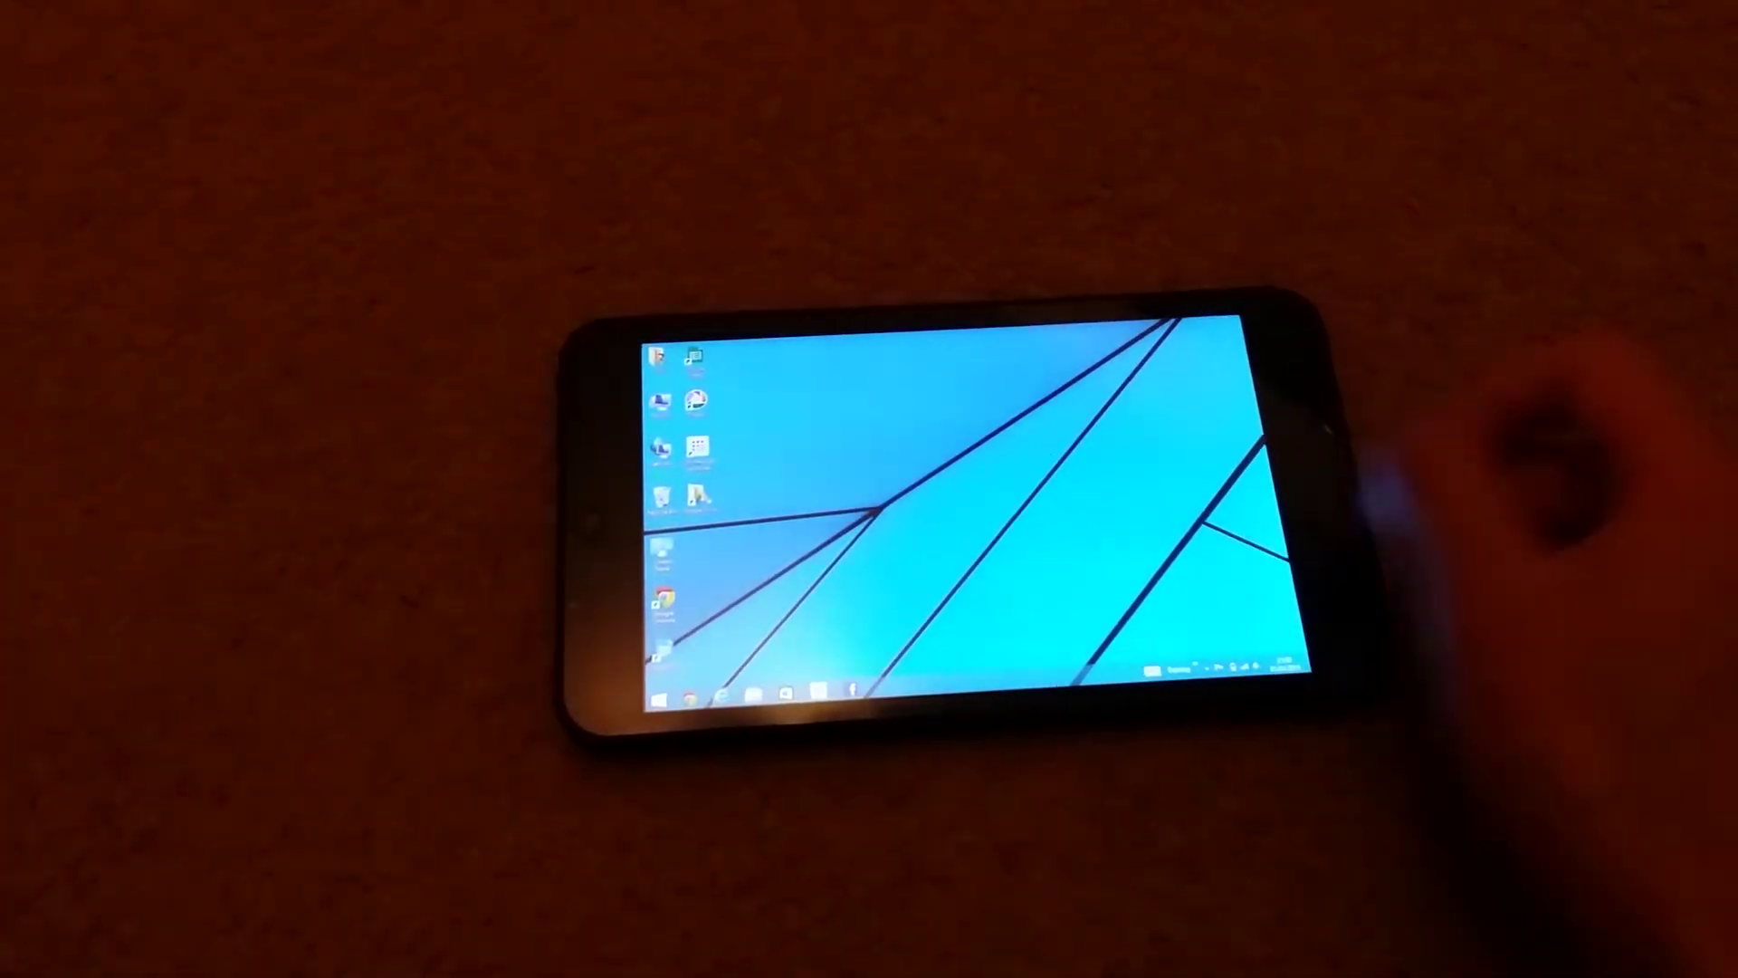
{"action": "left_click", "coordinate": [1106, 649]}
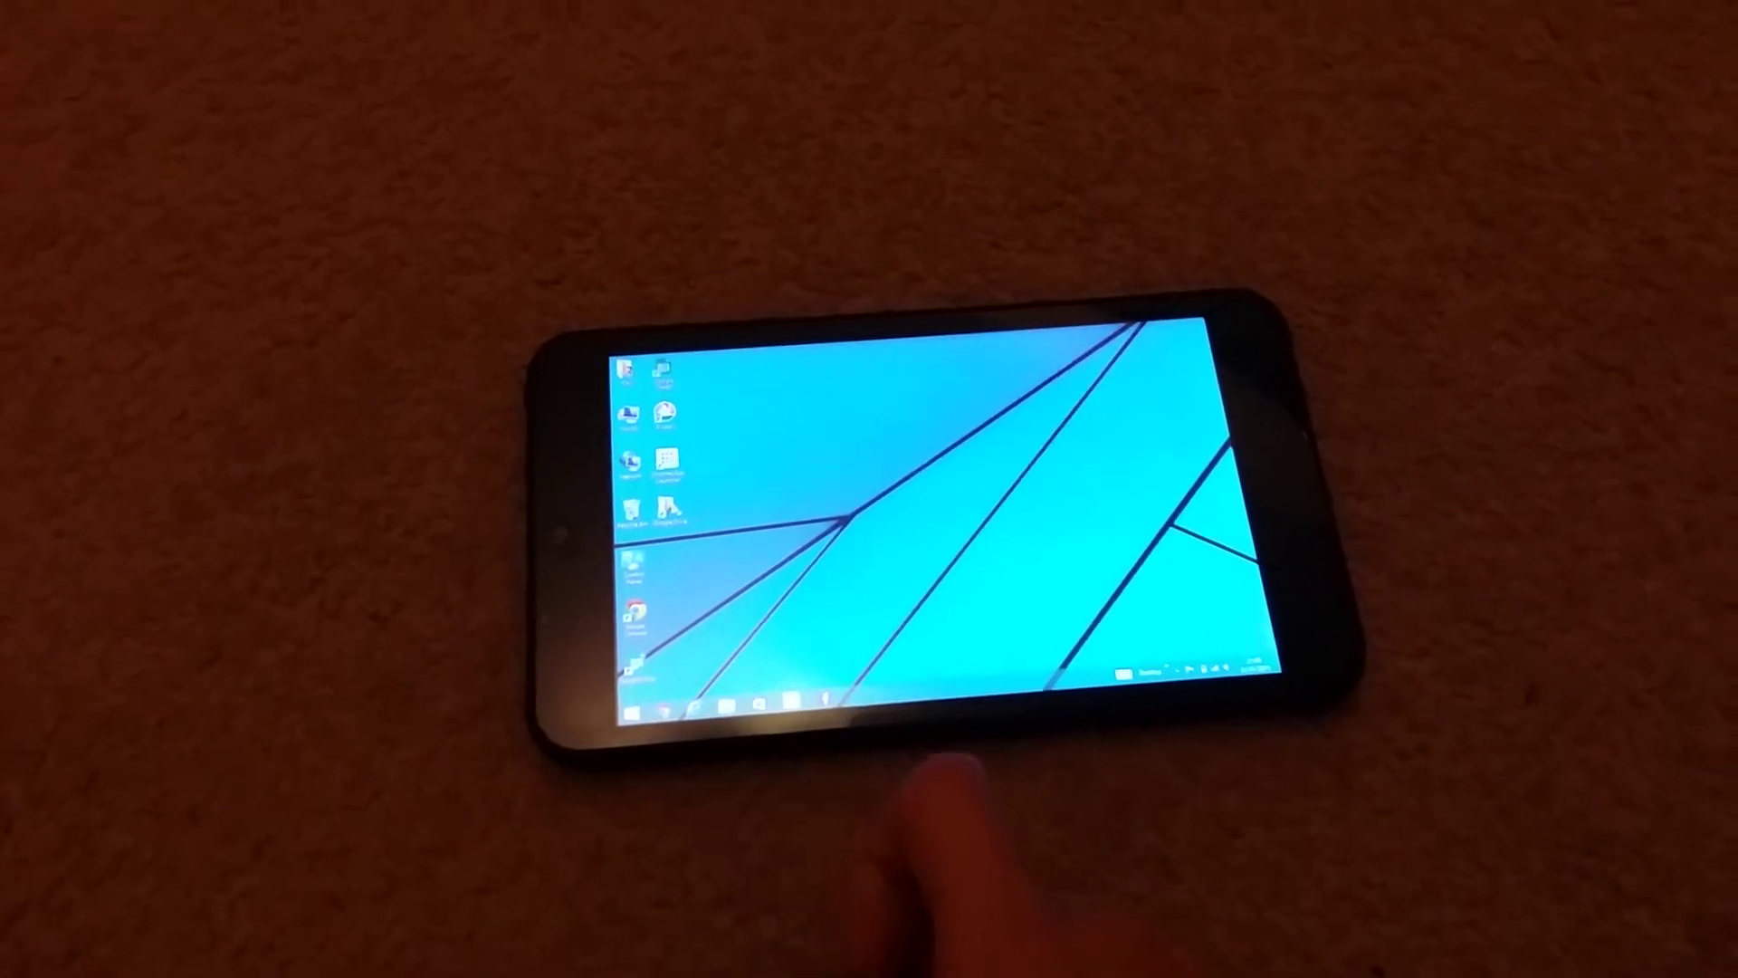
- Swipe in from the right edge to bring in the charms bar
{"action": "left_click_drag", "start_coordinate": [1276, 543], "coordinate": [1222, 543]}
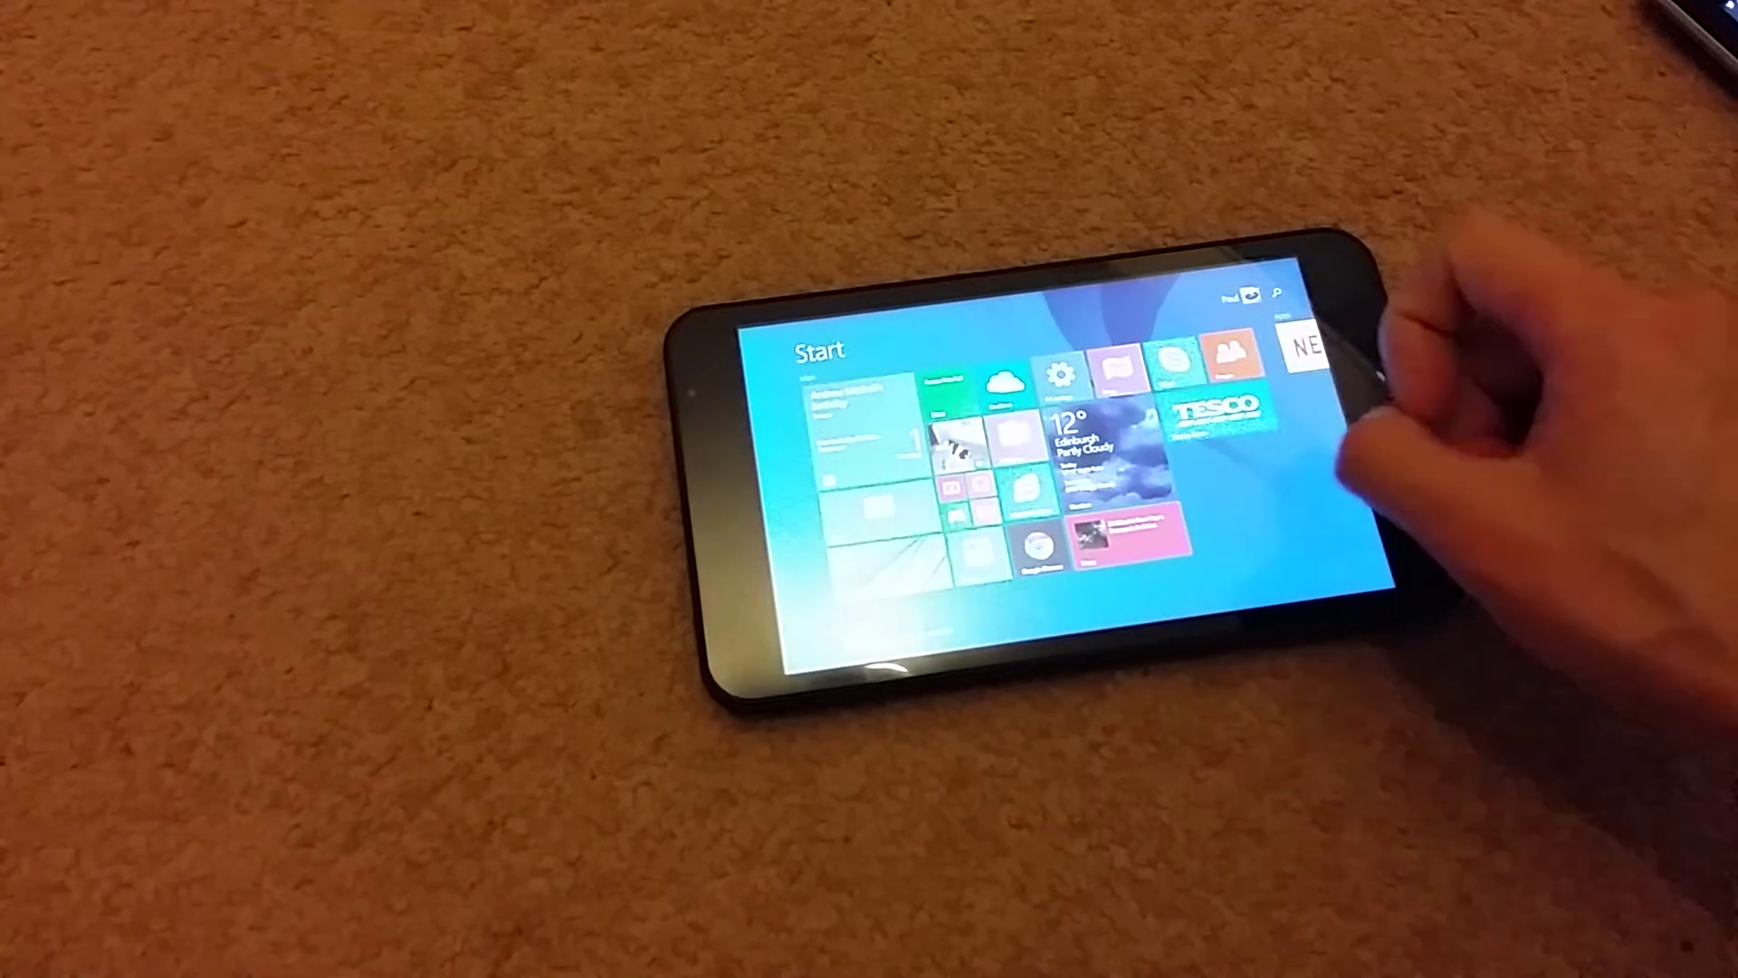
- Open the Settings charm's quick settings pane and bring up the volume slider
{"action": "left_click_drag", "start_coordinate": [1391, 448], "coordinate": [1304, 449]}
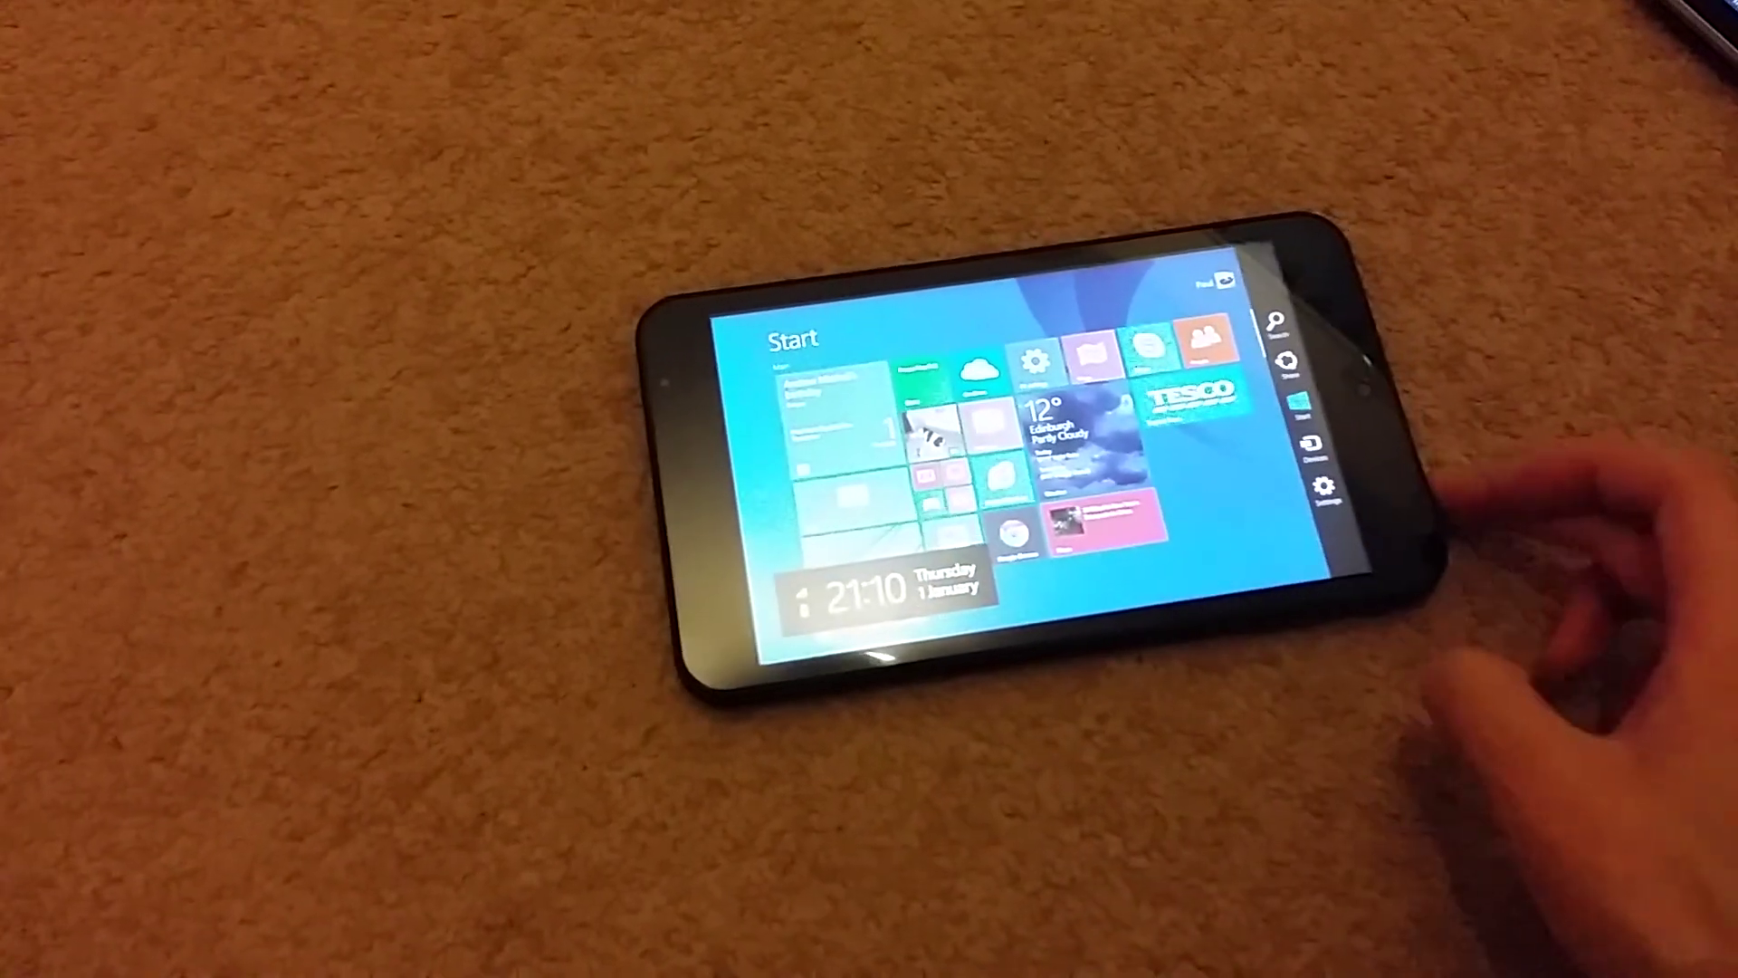
{"action": "left_click", "coordinate": [1335, 496]}
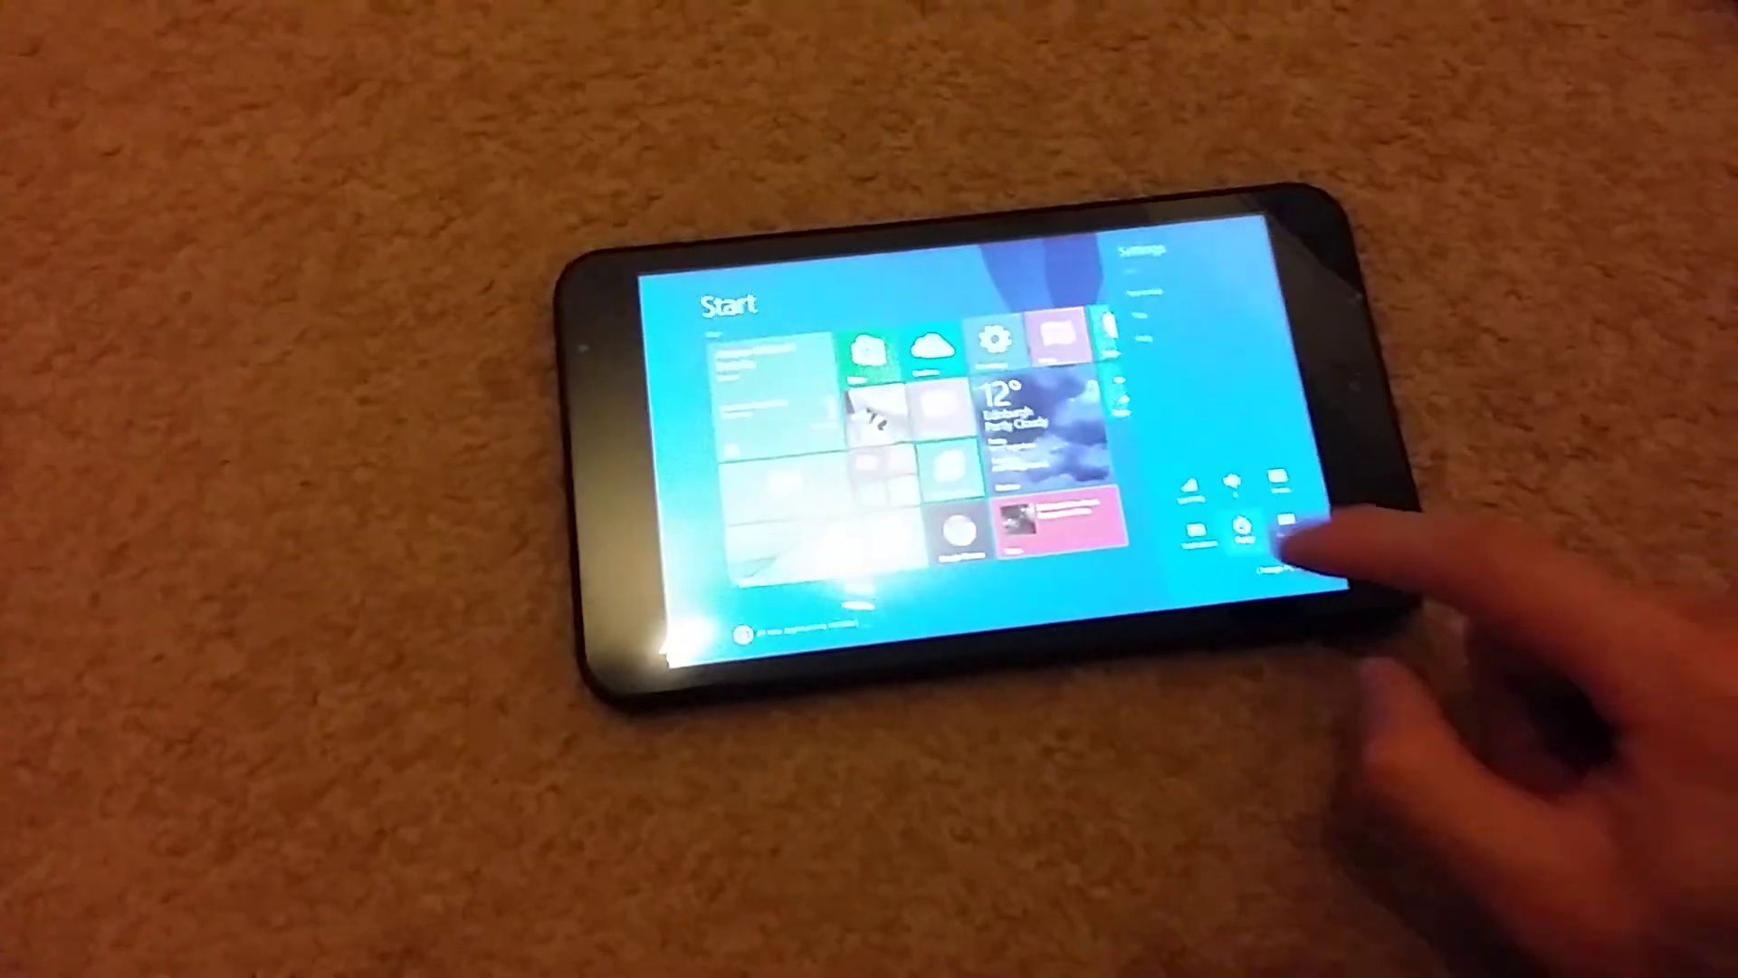
{"action": "left_click", "coordinate": [1276, 475]}
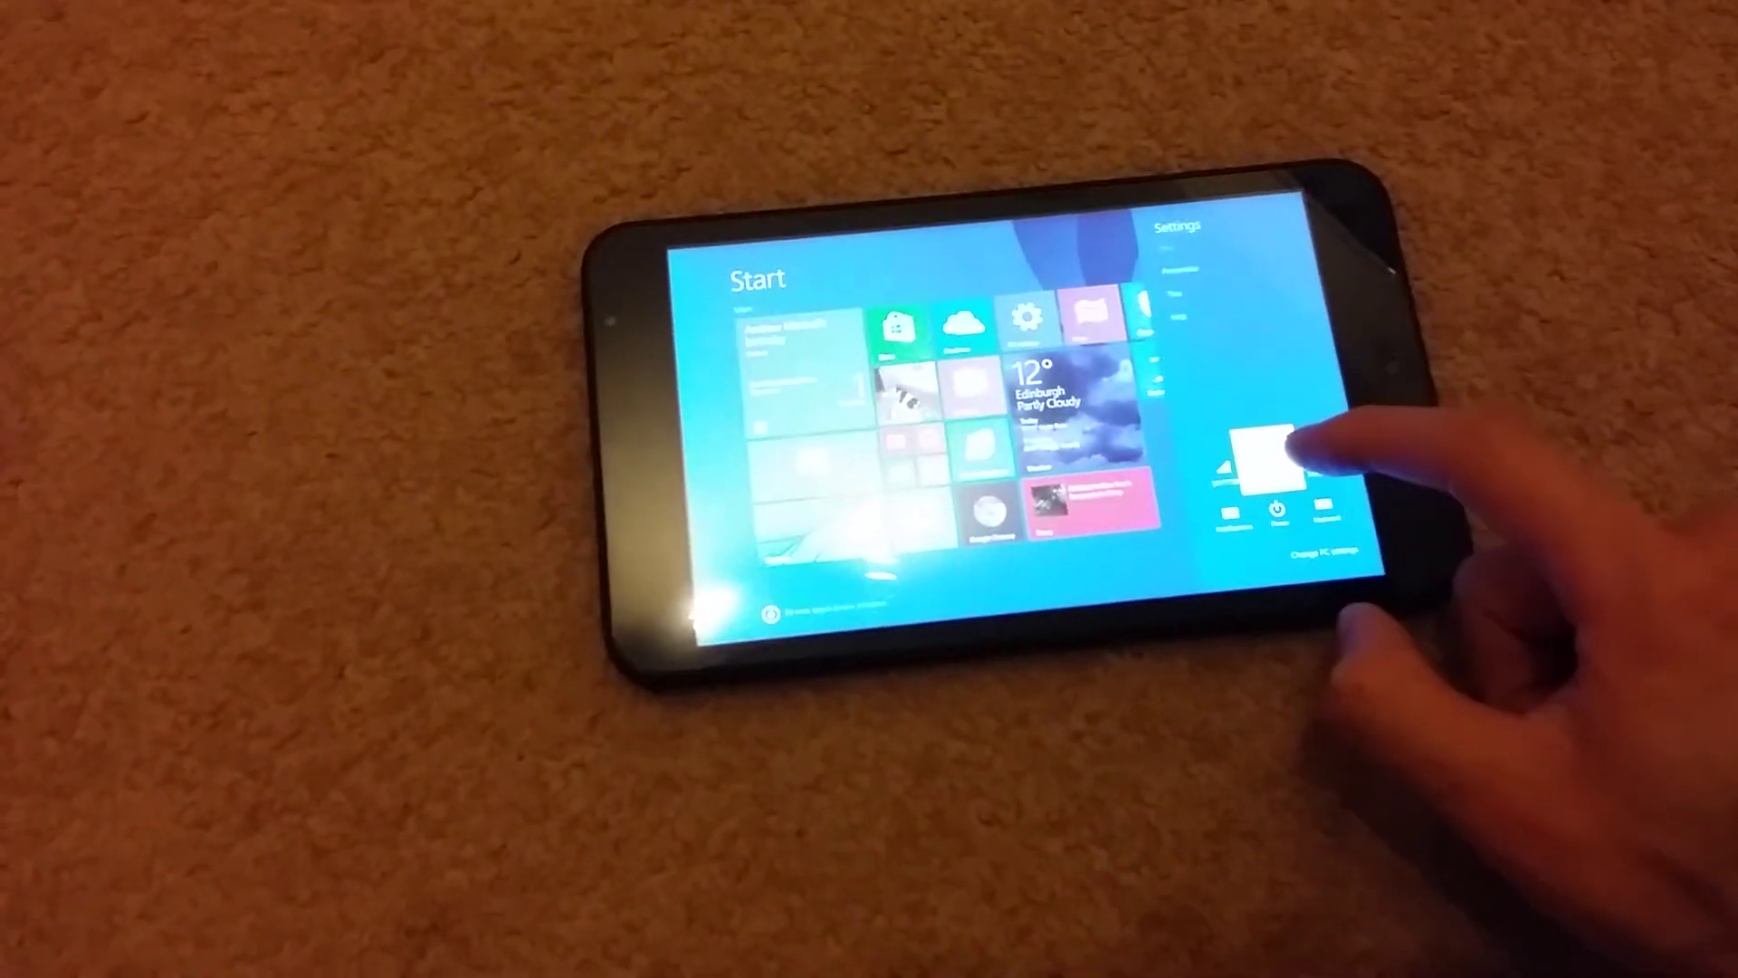